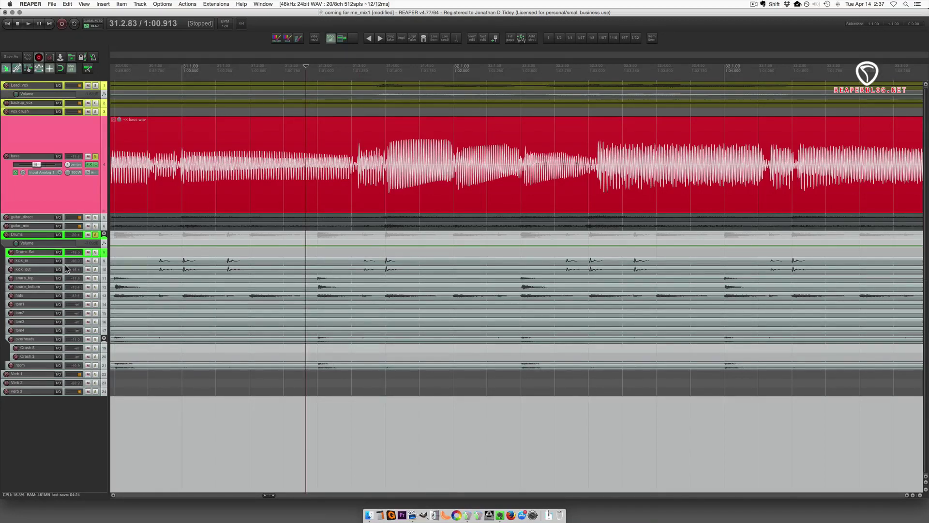
Play the bass and drums from 31.2.83 through measure 38 to check the bass timing
key(space)
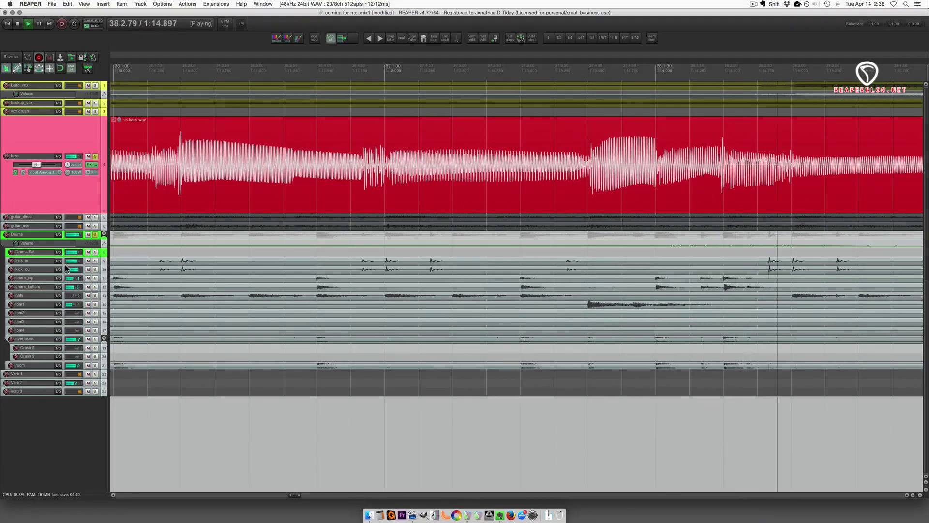
key(space)
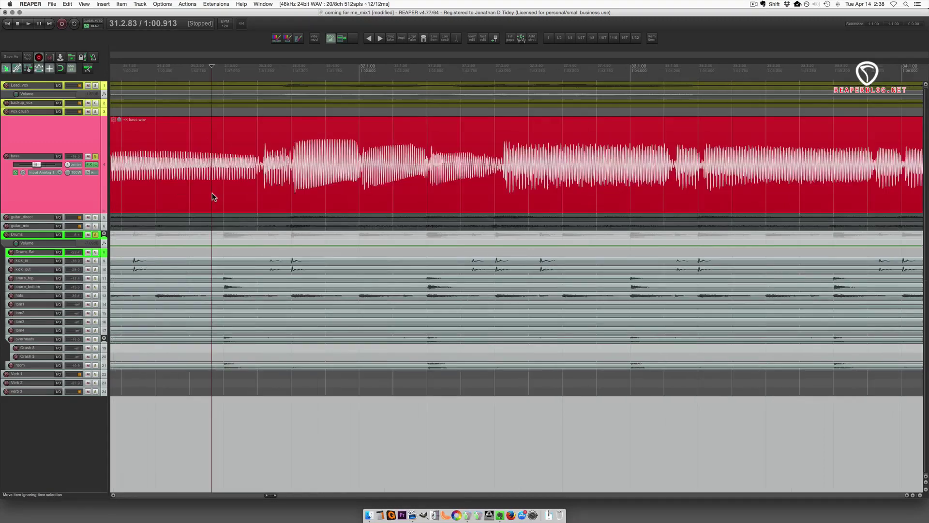
Add a stretch marker to the bass item at the note attack at about 31.3.60
click(257, 193)
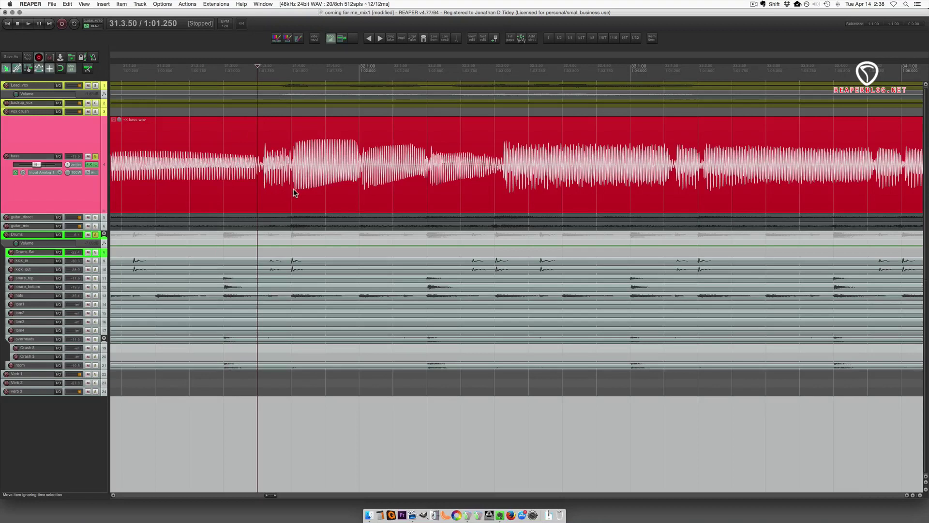
click(294, 192)
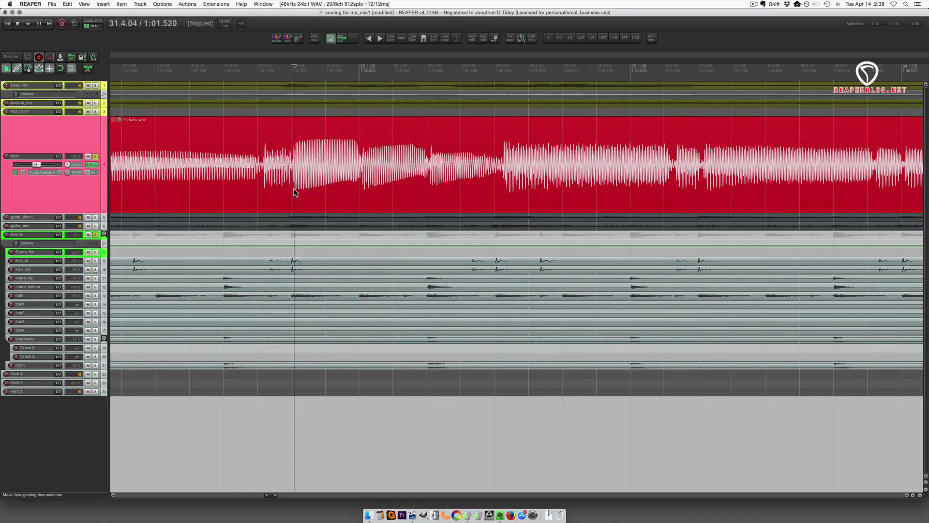
click(264, 186)
right_click(264, 186)
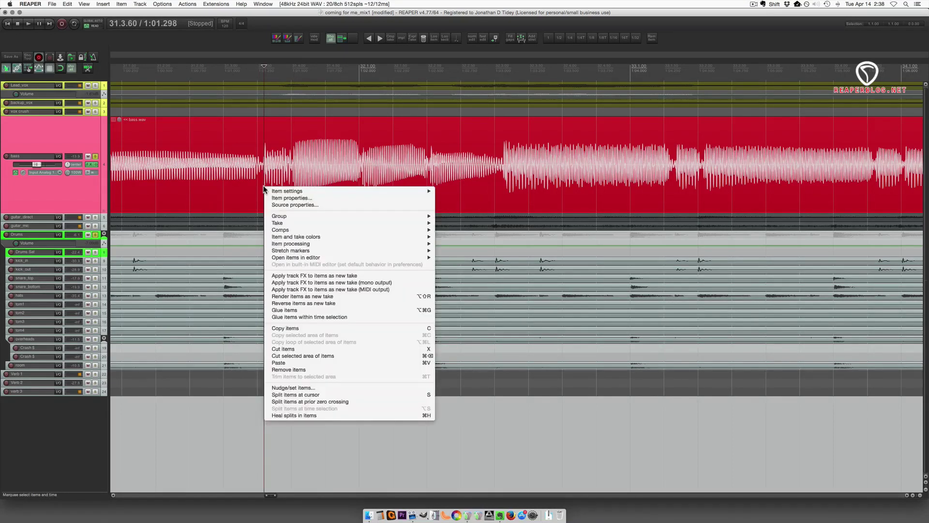
mouse_move(326, 257)
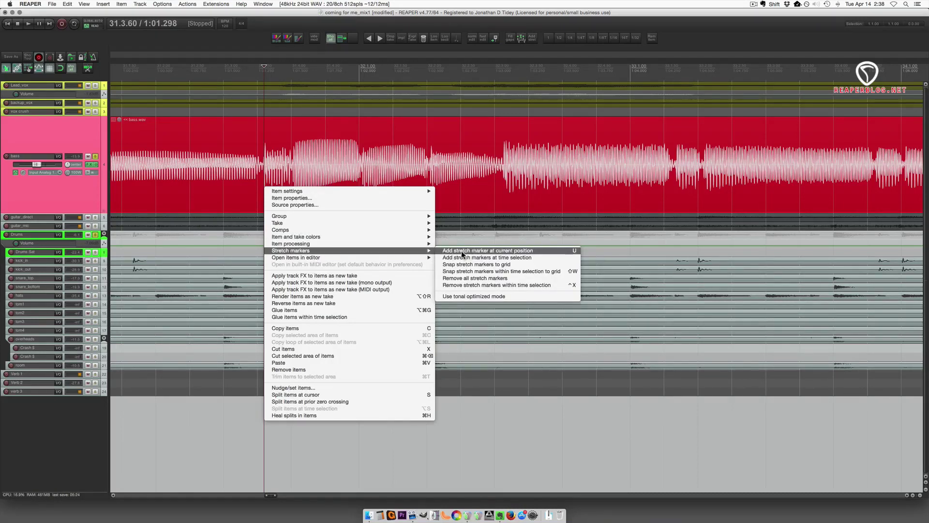
click(507, 252)
key(alt)
scroll(280, 211, up, 4)
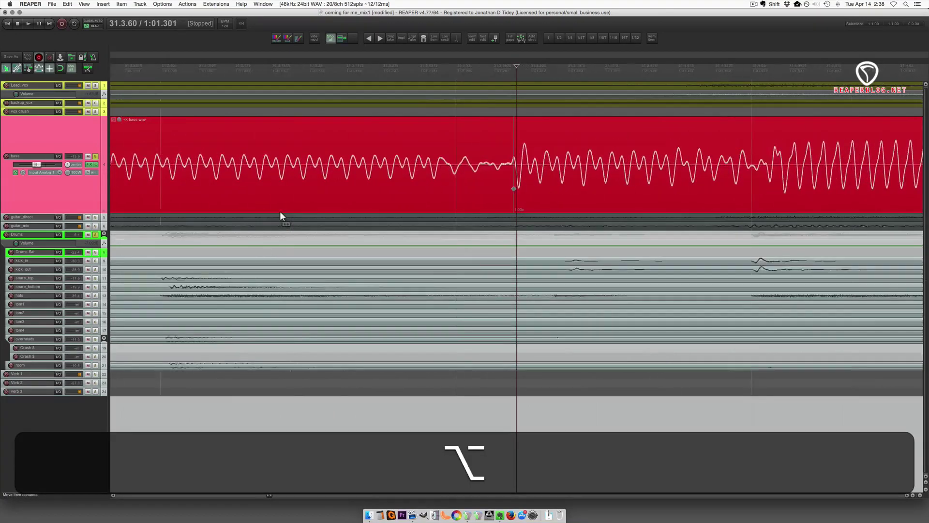
scroll(309, 205, up, 2)
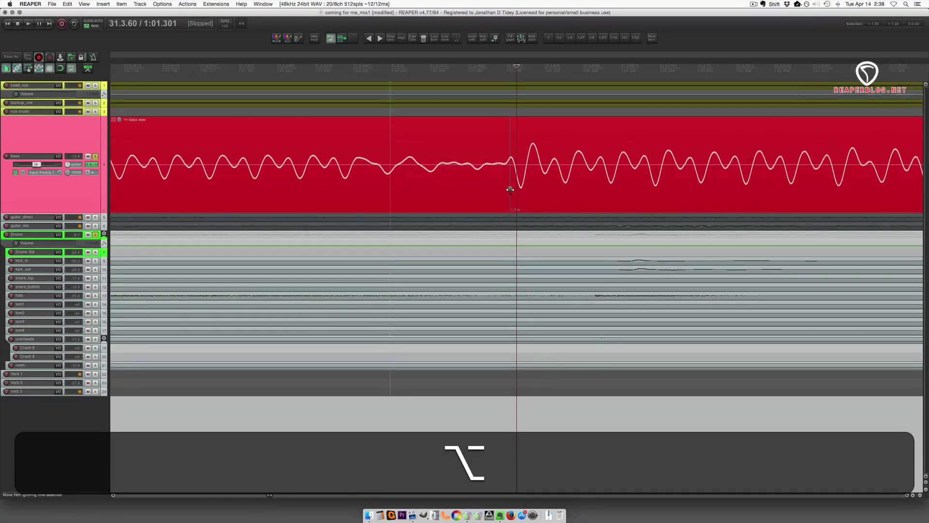
scroll(510, 192, down, 8)
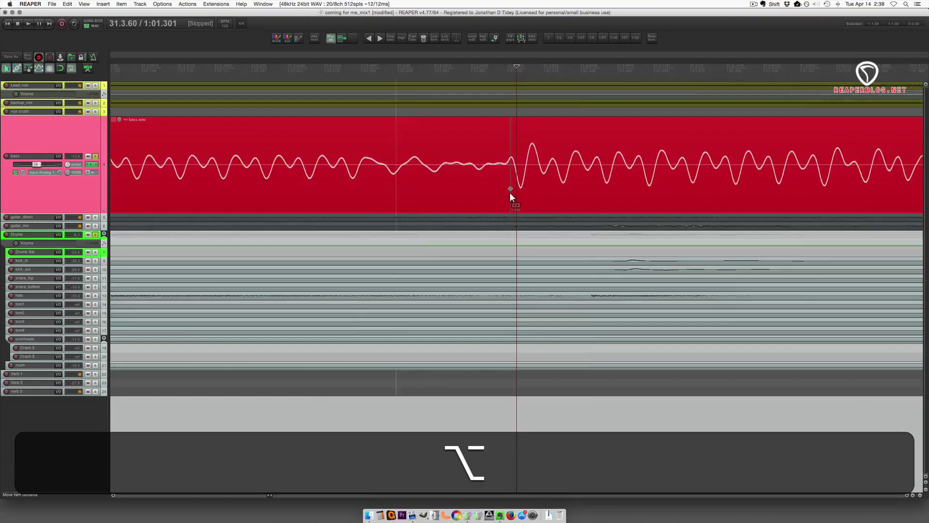
Add stretch markers to the bass item at 31.4.05, 30.4.99, just after 32.1, at 32.2.05 and at the next loud note attack
scroll(509, 190, right, 3)
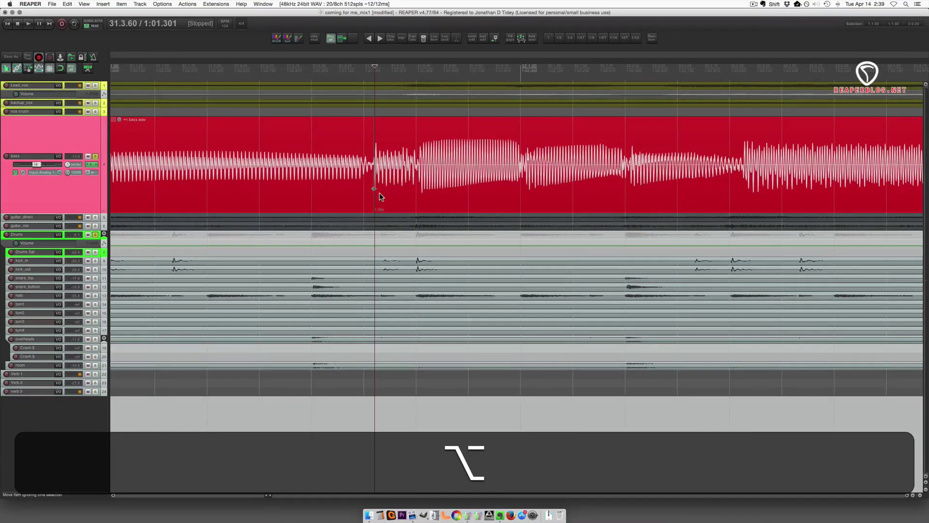
scroll(420, 184, down, 1)
click(415, 187)
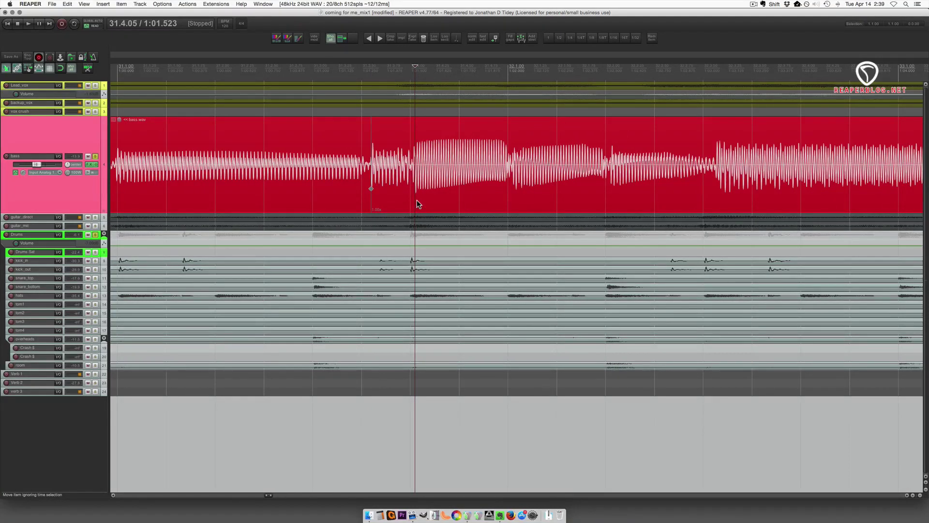
key(u)
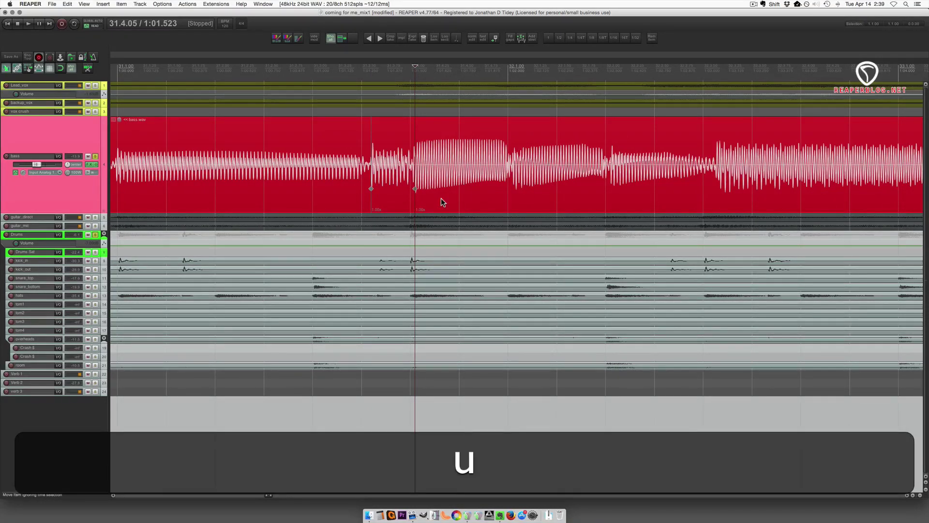
click(117, 190)
key(u)
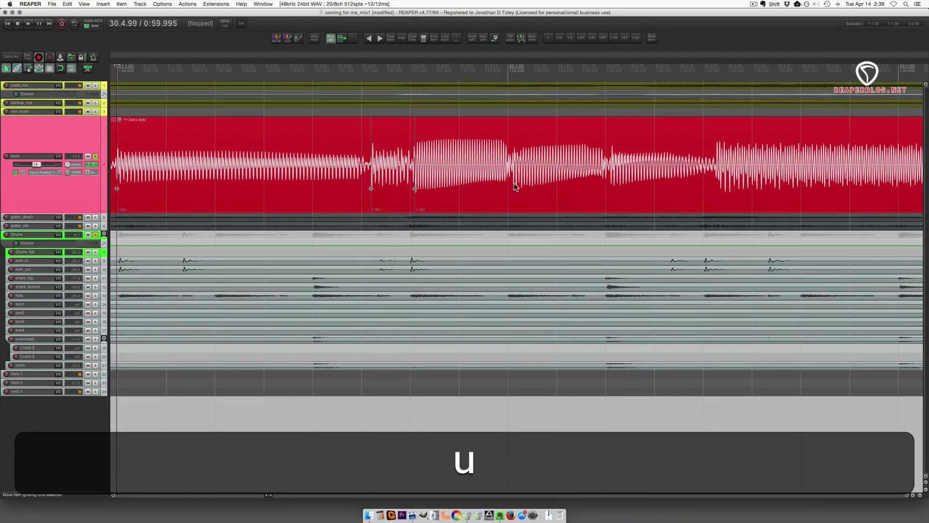
key(u)
key(u)
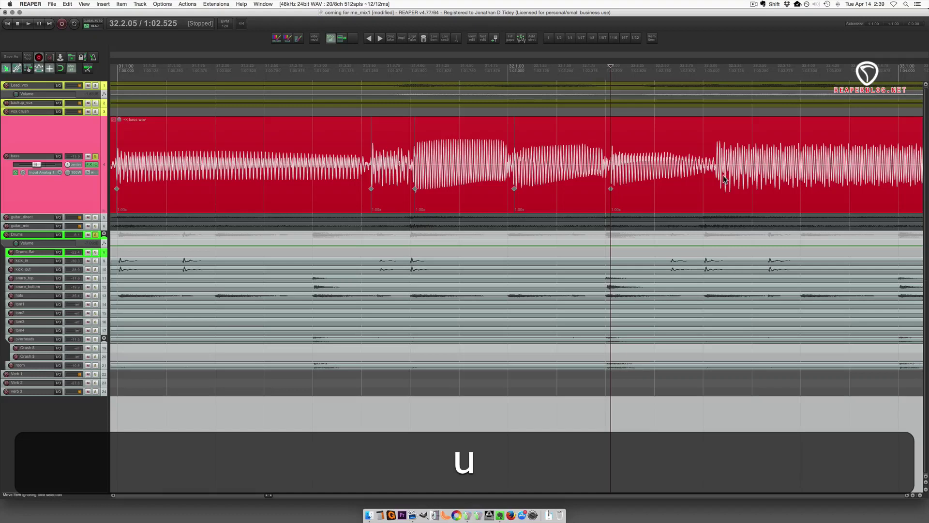
key(u)
Move the bass stretch markers from measure 31 onward onto their nearest grid lines, including 31.3.50, 31.4, 32.1 and 32.2
click(324, 201)
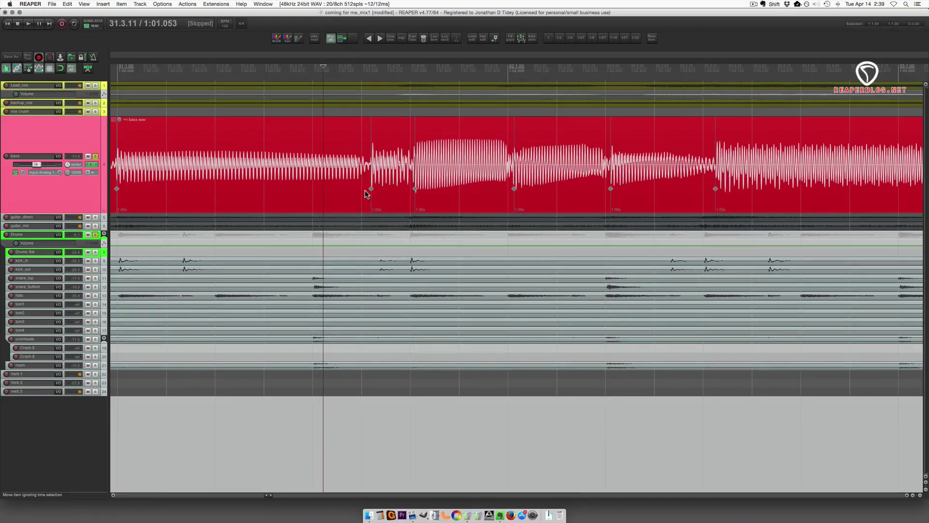
mouse_move(372, 189)
mouse_down()
mouse_move(310, 190)
mouse_move(361, 188)
mouse_up()
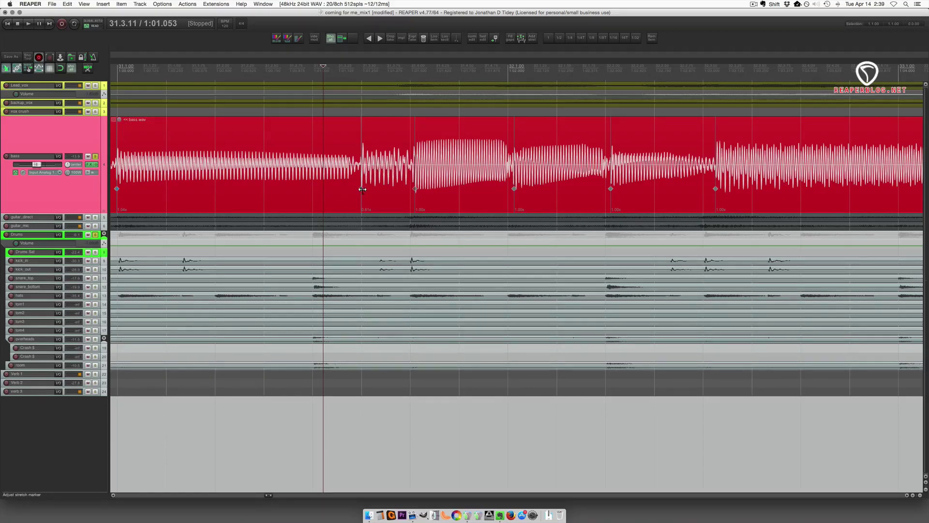
mouse_move(361, 189)
mouse_down()
mouse_move(339, 190)
mouse_move(407, 189)
mouse_up()
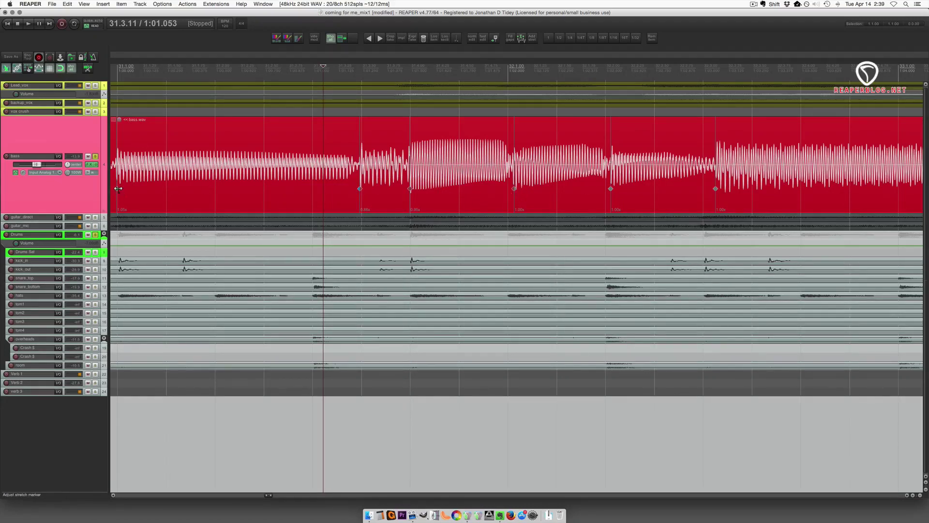
drag(116, 189, 117, 189)
drag(514, 189, 508, 190)
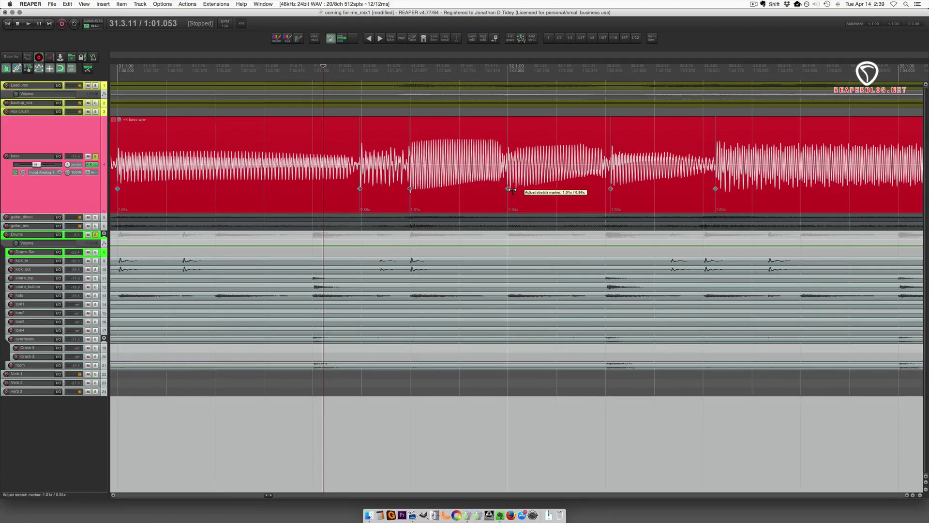
drag(611, 189, 609, 189)
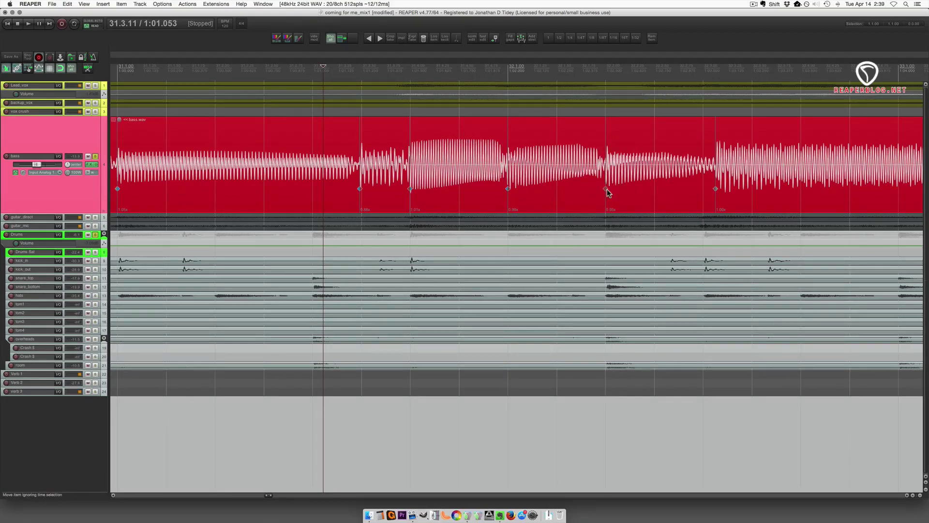
scroll(714, 190, right, 10)
click(768, 193)
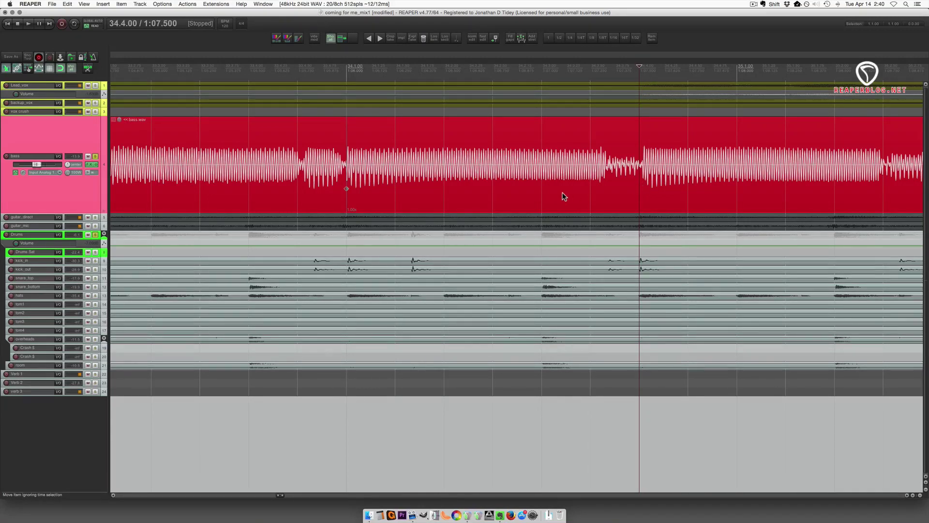
Assign Add stretch marker to Cmd with left click for the Media item bottom half context in the mouse modifier preferences
key(super+comma)
click(454, 297)
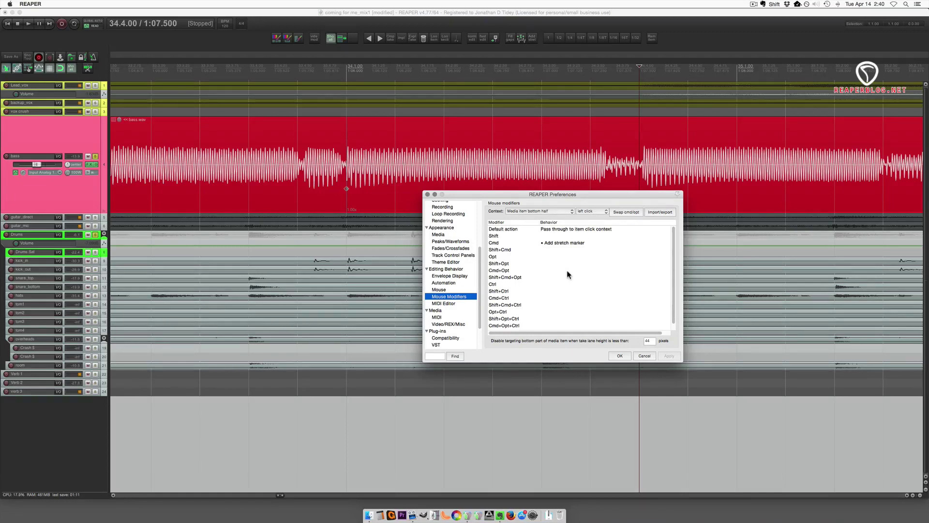
click(559, 243)
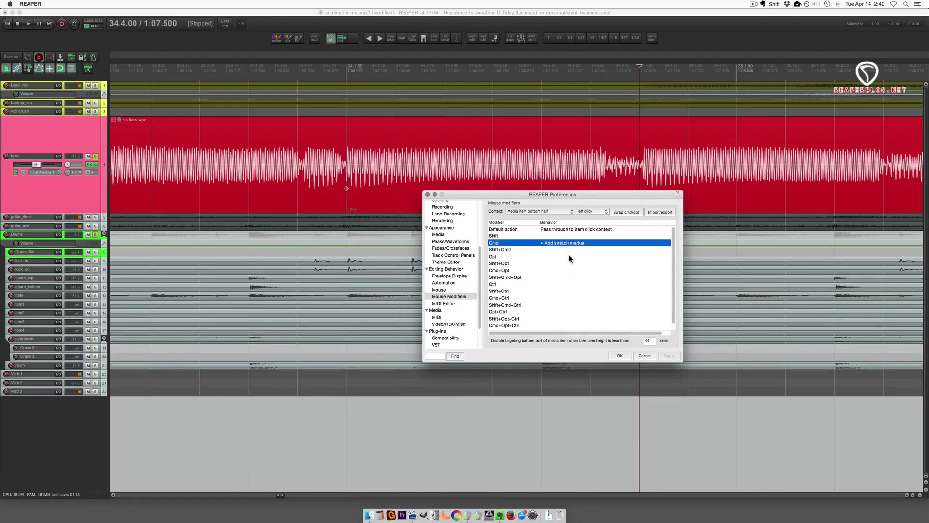
double_click(588, 243)
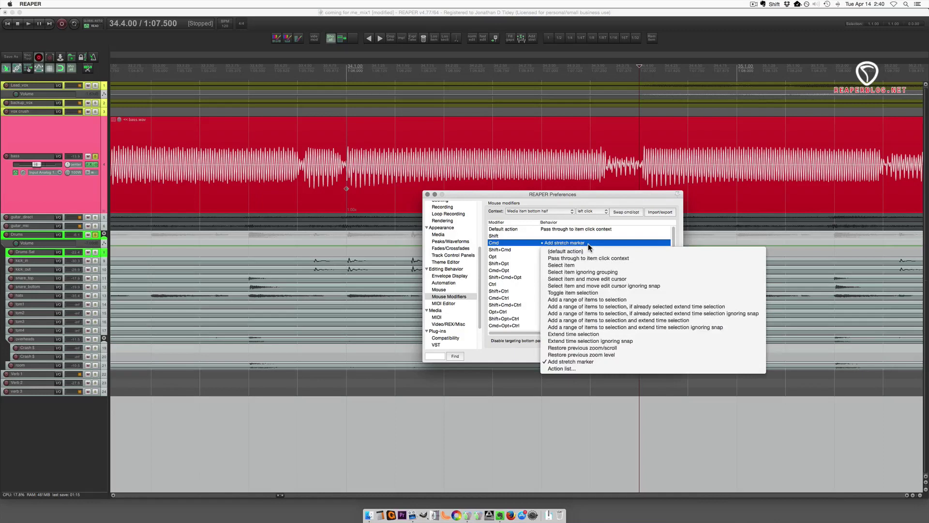
click(600, 361)
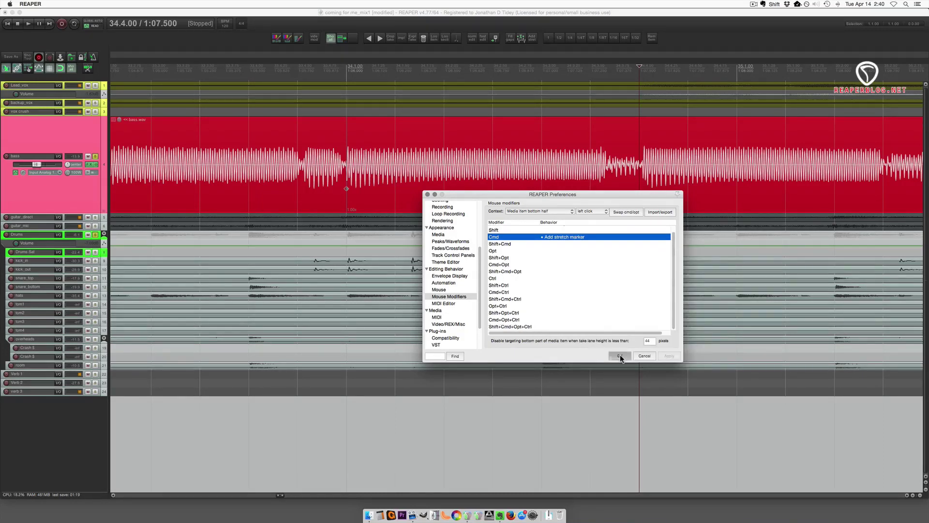
click(619, 356)
Add stretch markers at the bass note attacks near 34.4, 35.3, 36.1.50, 36.2 and 37.1
click(397, 181)
scroll(501, 193, right, 5)
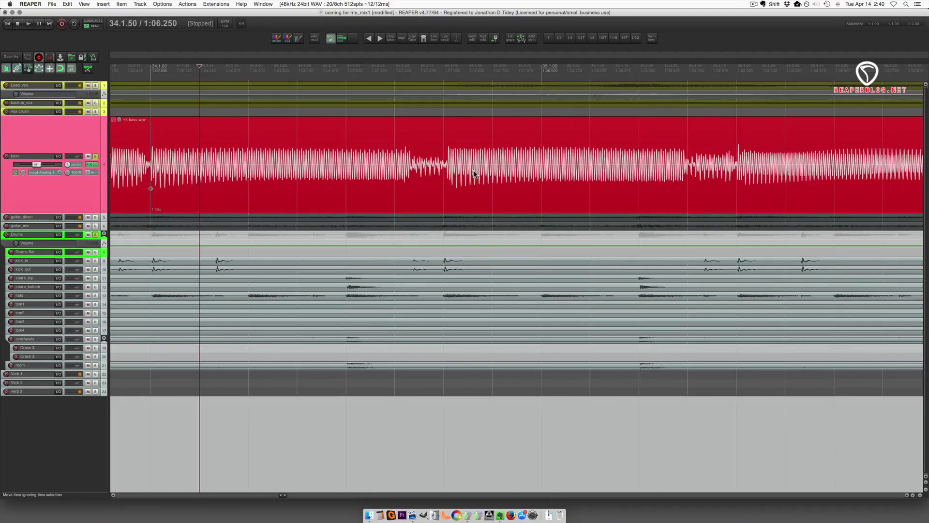
super+click(447, 179)
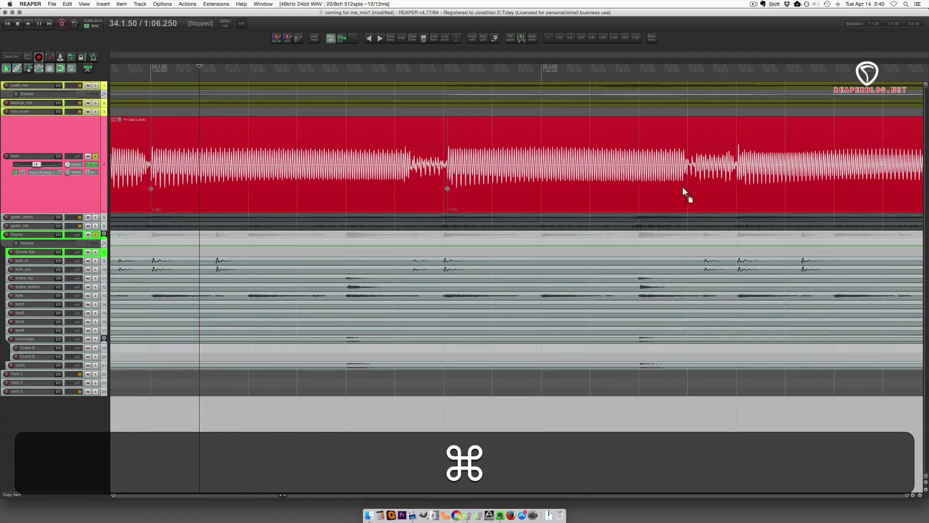
super+click(737, 176)
scroll(731, 201, right, 11)
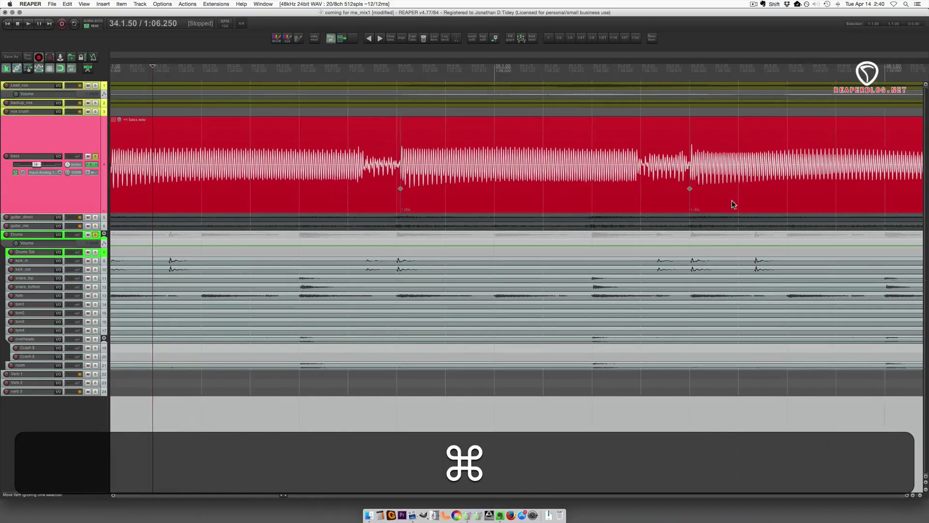
super+click(562, 185)
super+click(594, 192)
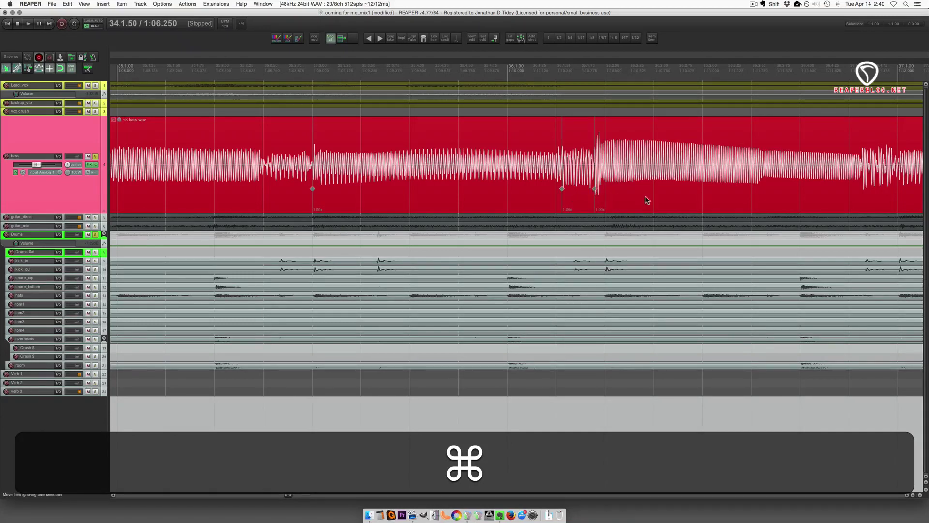
scroll(645, 196, right, 7)
super+click(634, 182)
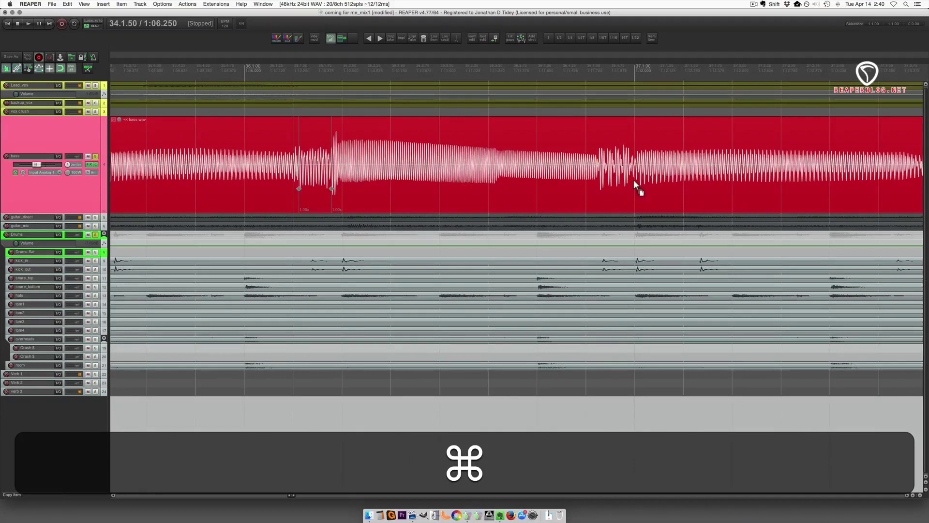
Quantize the bass item by snapping its stretch markers to the grid
scroll(493, 194, down, 5)
click(500, 195)
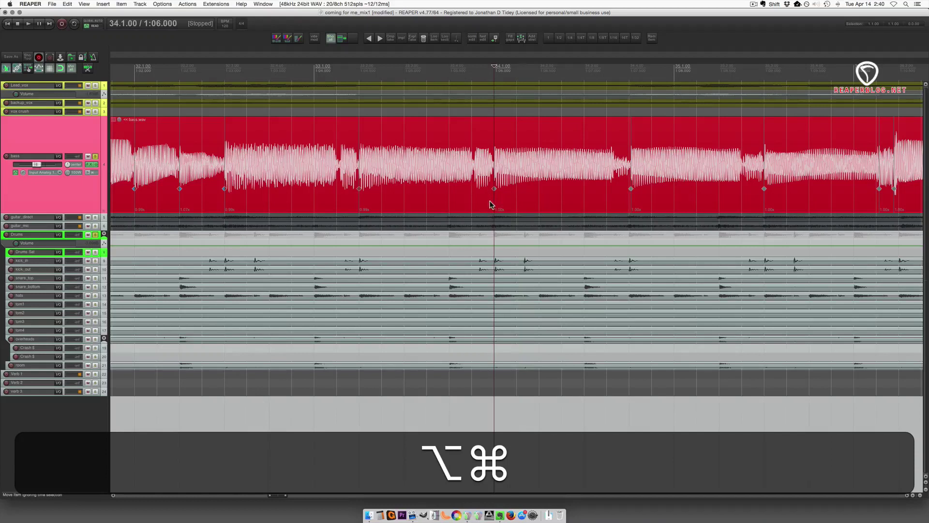
click(495, 39)
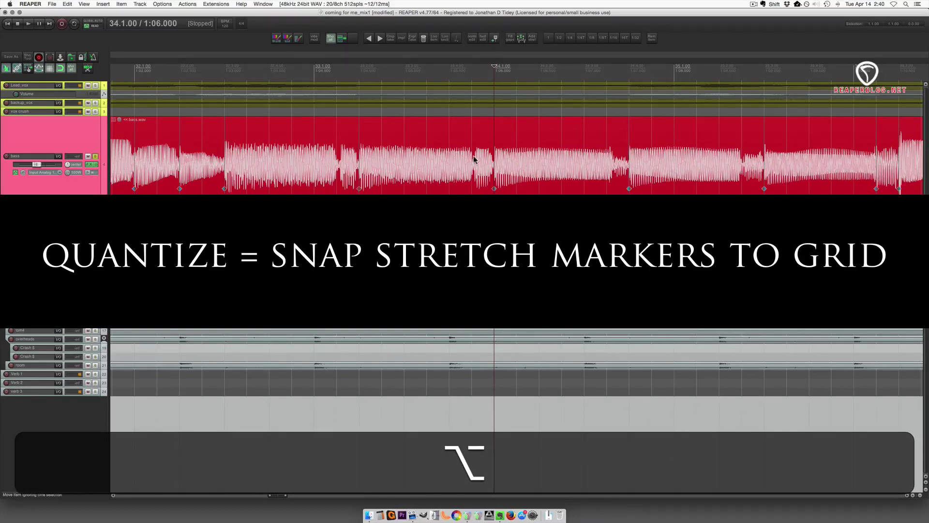
Play the quantized bass with the drums from 30.4.50 through measure 37
scroll(243, 195, left, 15)
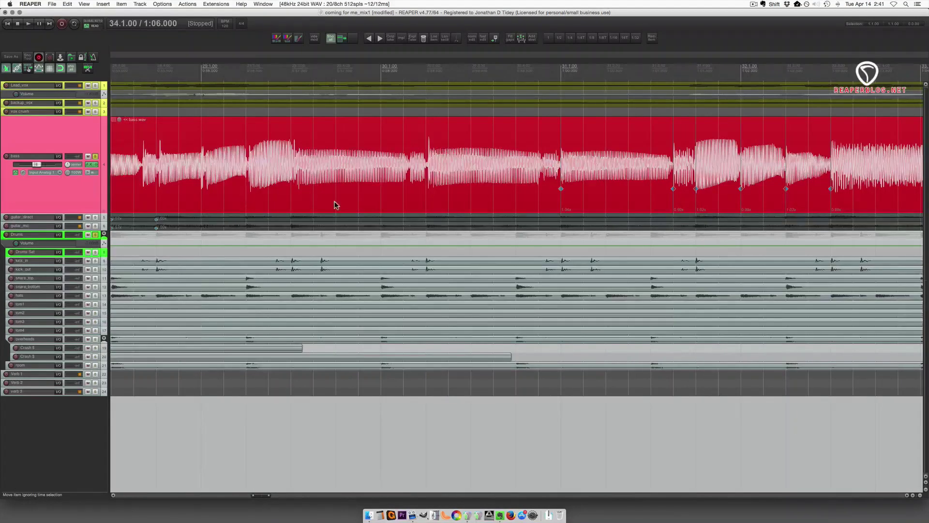
click(539, 199)
key(space)
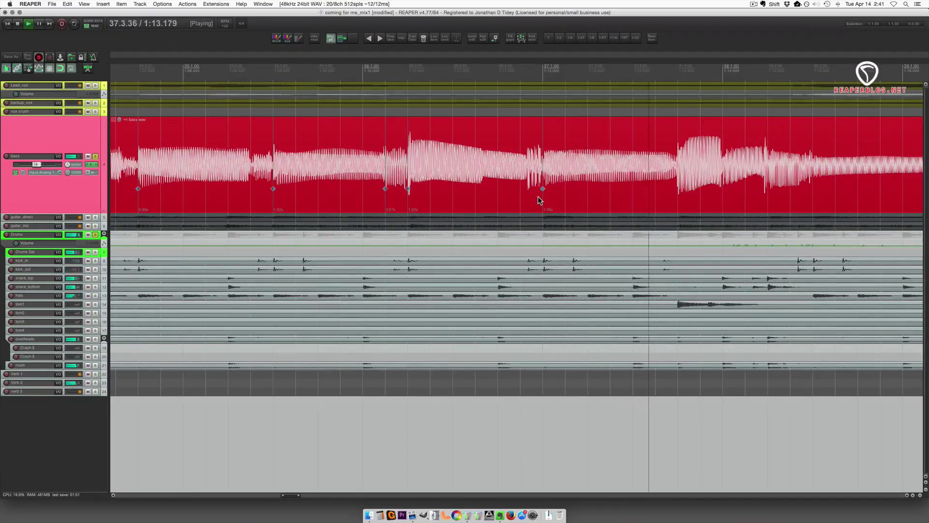
key(space)
Briefly replay the bass and place the edit cursor on the stretch marker at 36.1.50
click(349, 190)
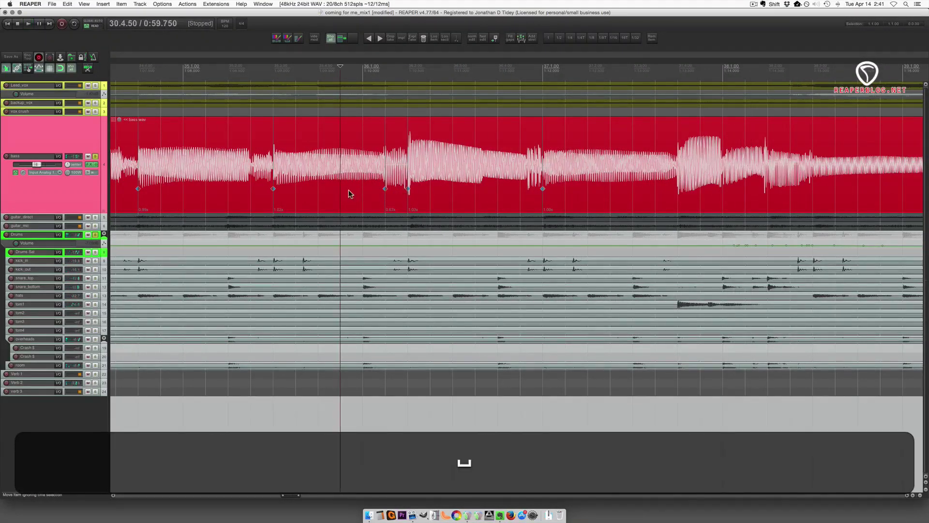
key(space)
key(space)
click(385, 191)
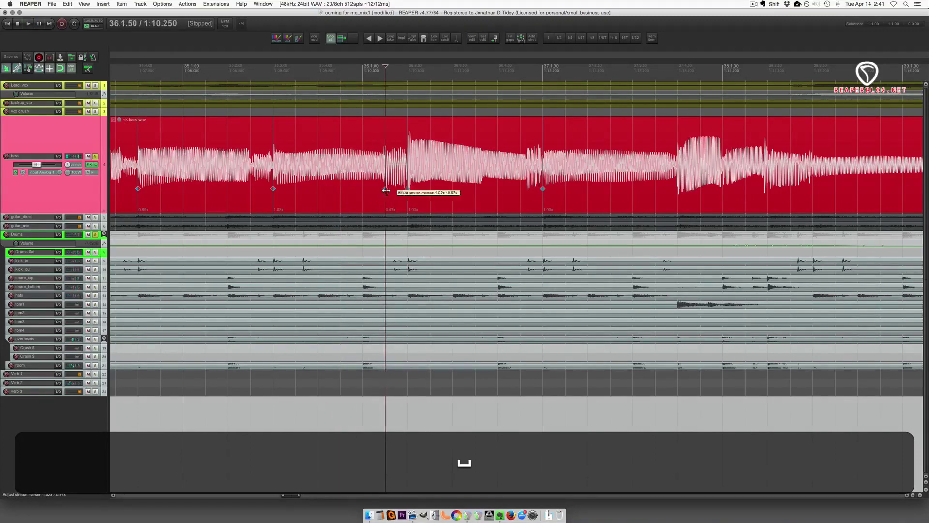
Slide the bass audio beneath the stretch marker at 36.1.50 so the note attack lines up with the marker
scroll(403, 203, up, 8)
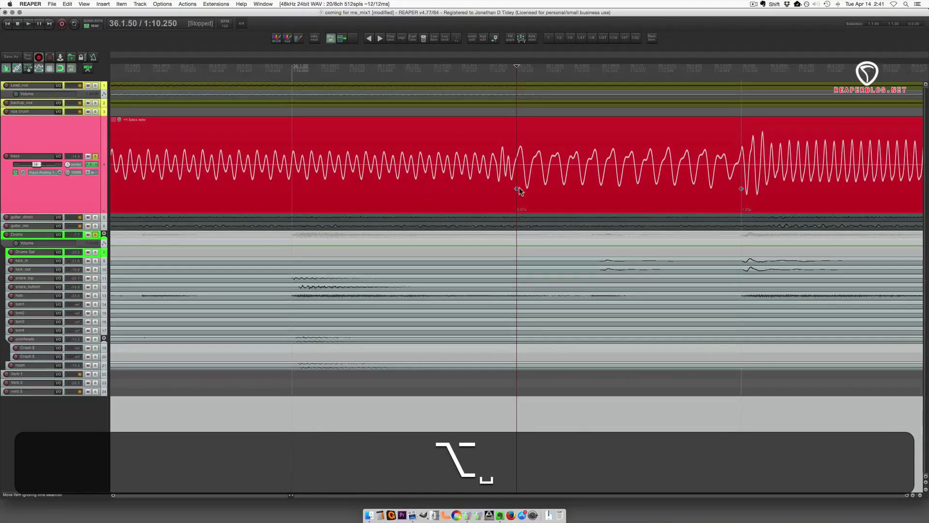
scroll(516, 190, down, 3)
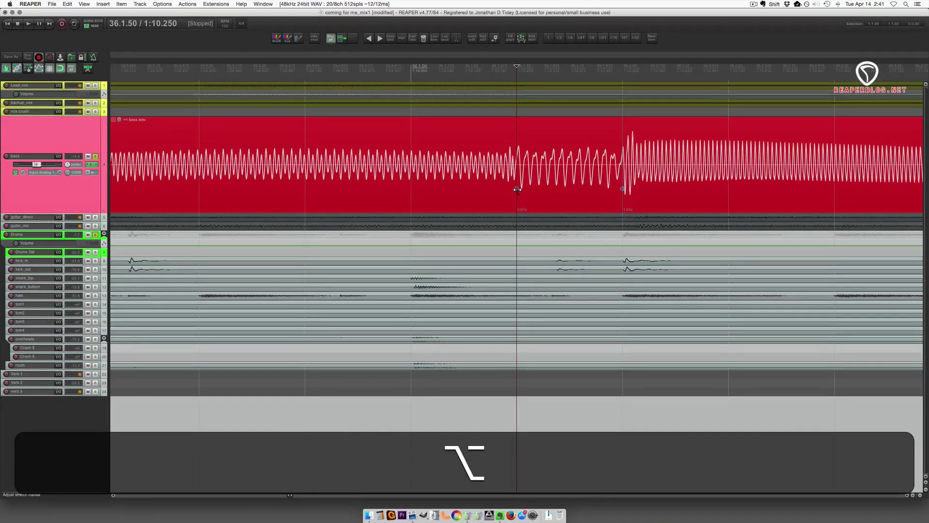
scroll(514, 189, up, 1)
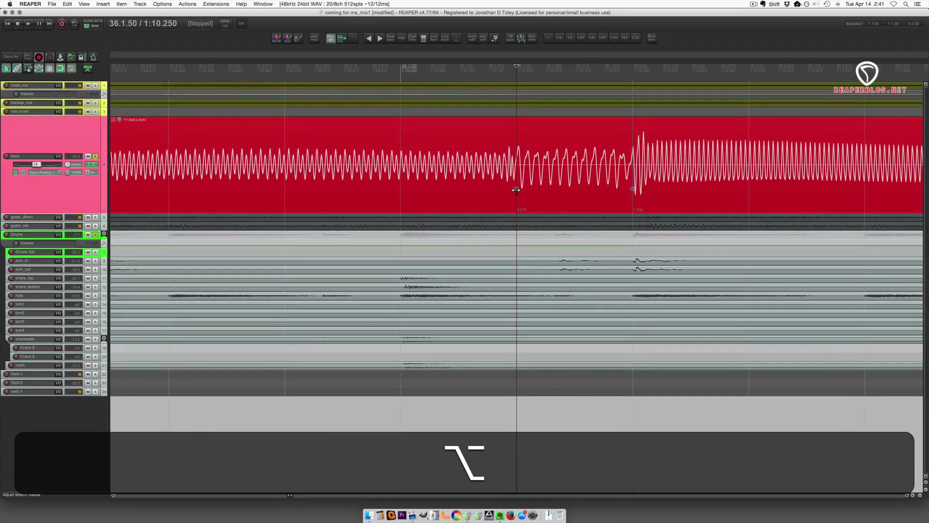
mouse_move(517, 190)
mouse_down()
mouse_move(525, 190)
mouse_move(516, 190)
mouse_up()
scroll(516, 191, down, 3)
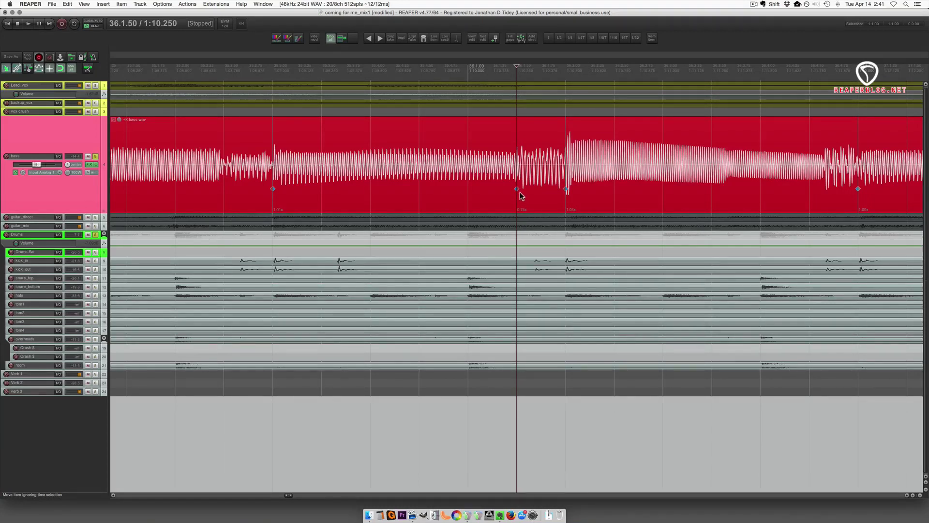
mouse_move(517, 190)
mouse_down()
mouse_move(517, 198)
mouse_move(495, 199)
mouse_move(516, 196)
mouse_up()
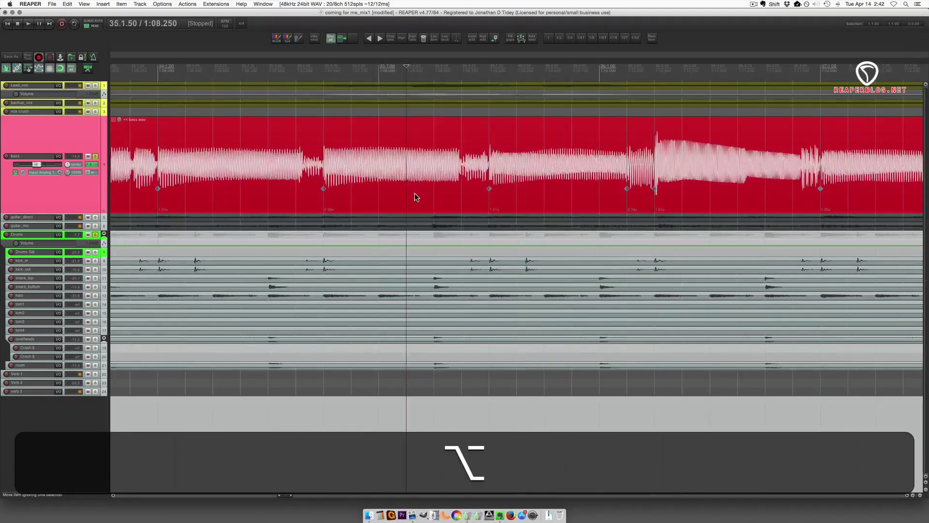
Play the adjusted bass with the drums from 35.1.50 into measure 37
key(alt+space)
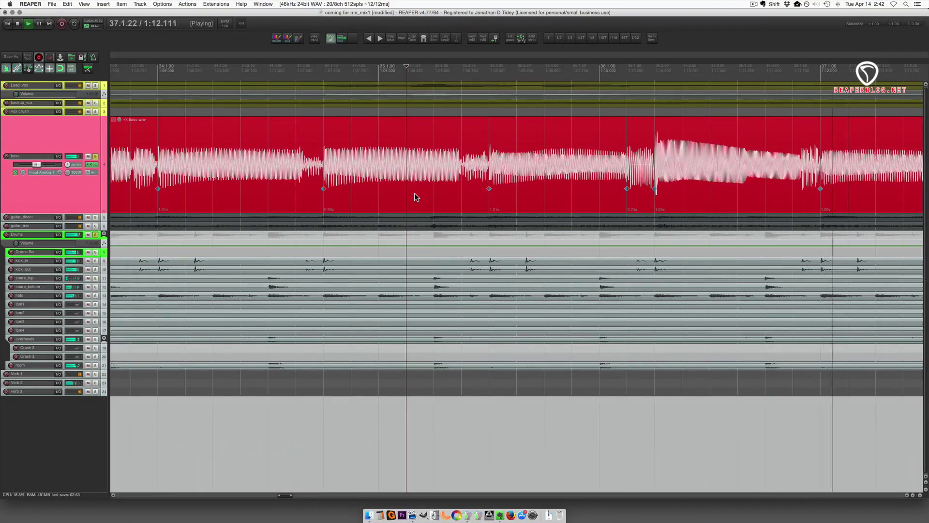
scroll(414, 193, down, 4)
scroll(414, 196, down, 4)
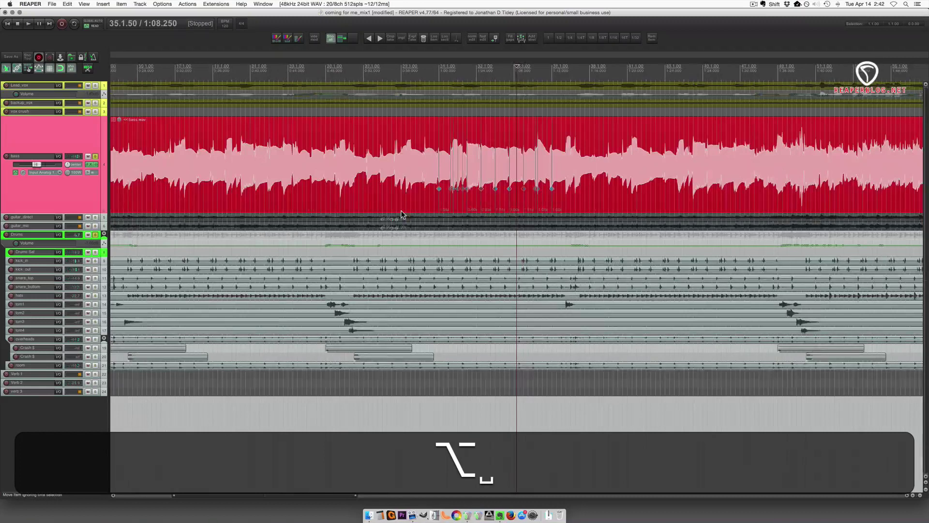
Open the bass item's properties, set the take stretch mode to élastique 3 Pro, and review its formant options
double_click(405, 195)
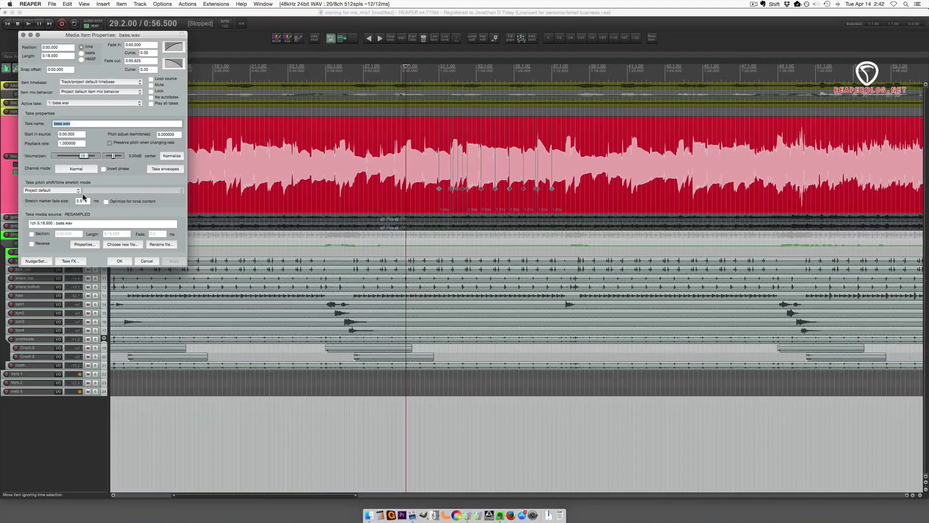
click(71, 194)
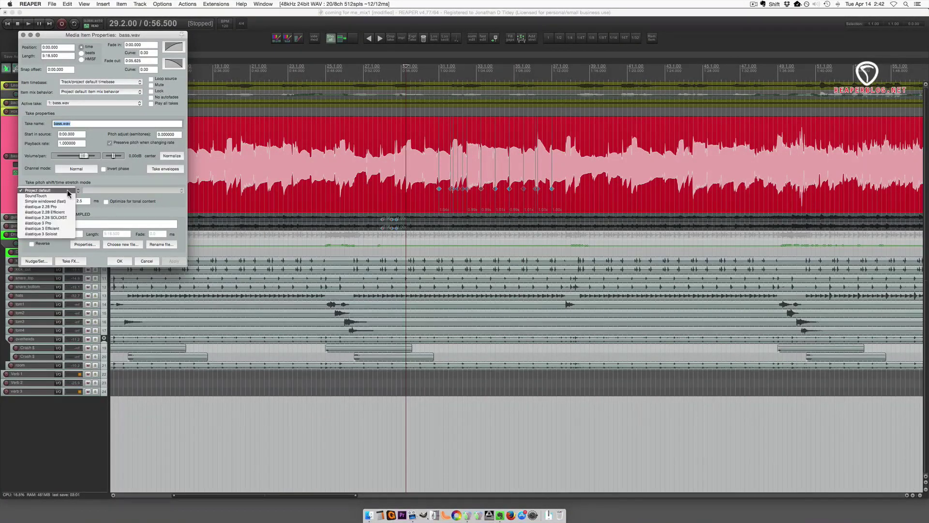
click(64, 223)
click(105, 189)
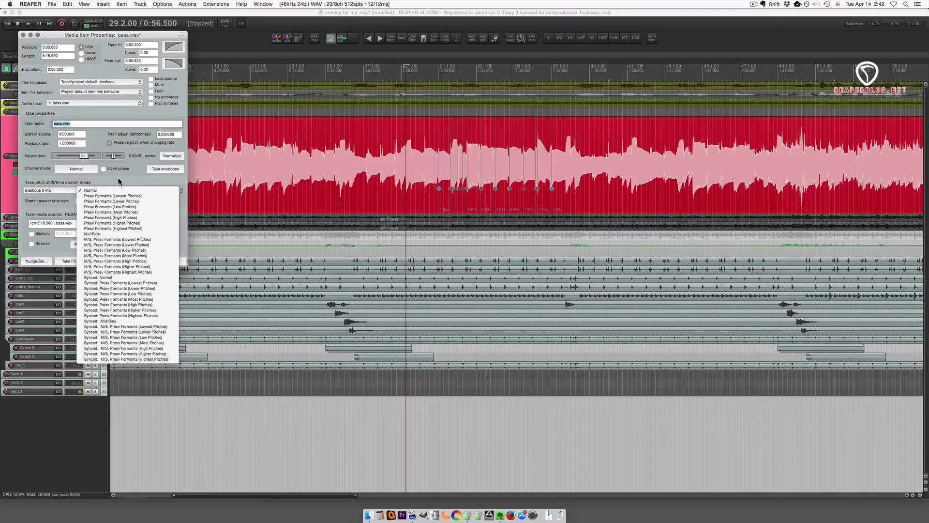
click(118, 181)
Change the bass take's stretch mode to élastique 3 Soloist with the Monophonic option
click(44, 191)
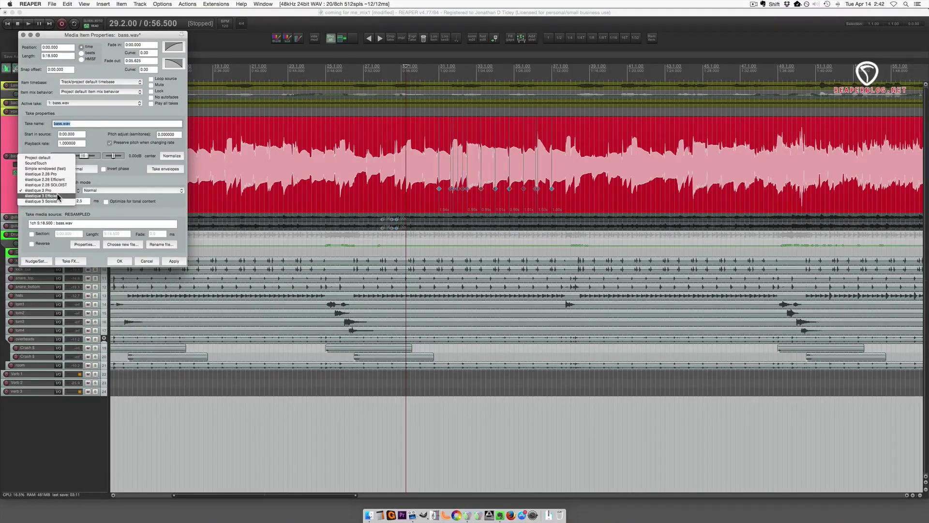
click(48, 200)
click(116, 190)
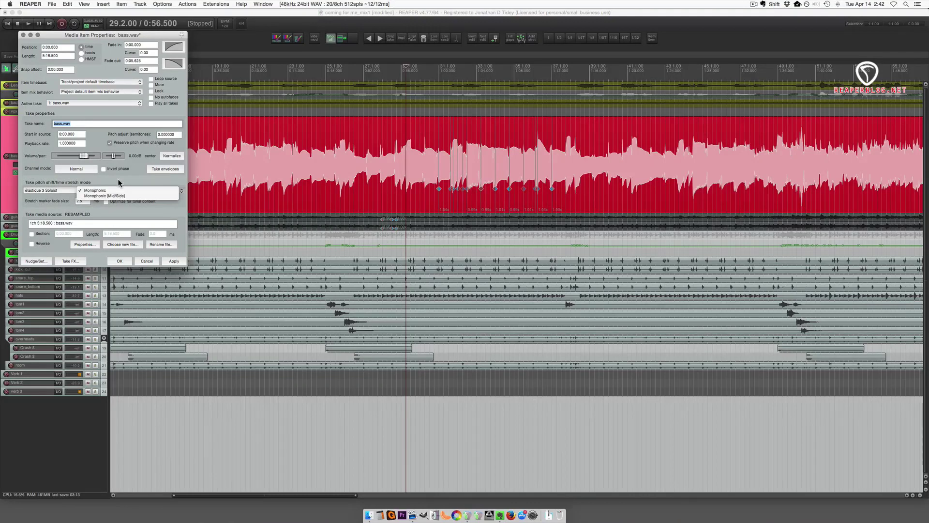
click(119, 190)
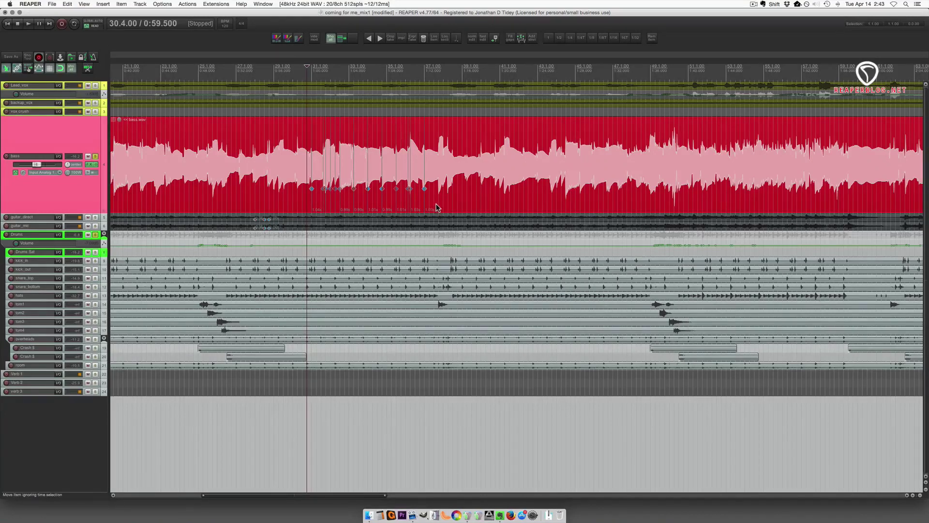
Split the grouped drum items at 2.2.33 and again just before measure 7, and select the section between the splits
scroll(436, 204, down, 5)
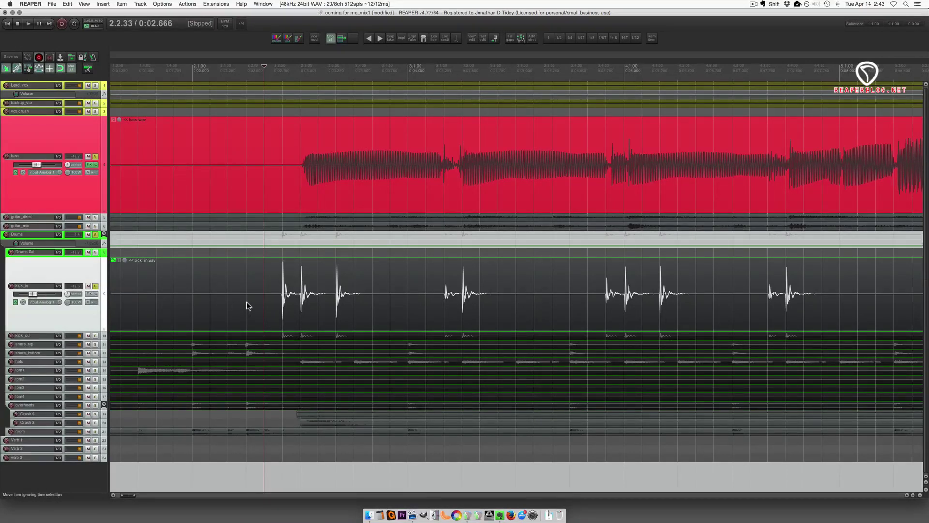
key(s)
scroll(279, 310, right, 5)
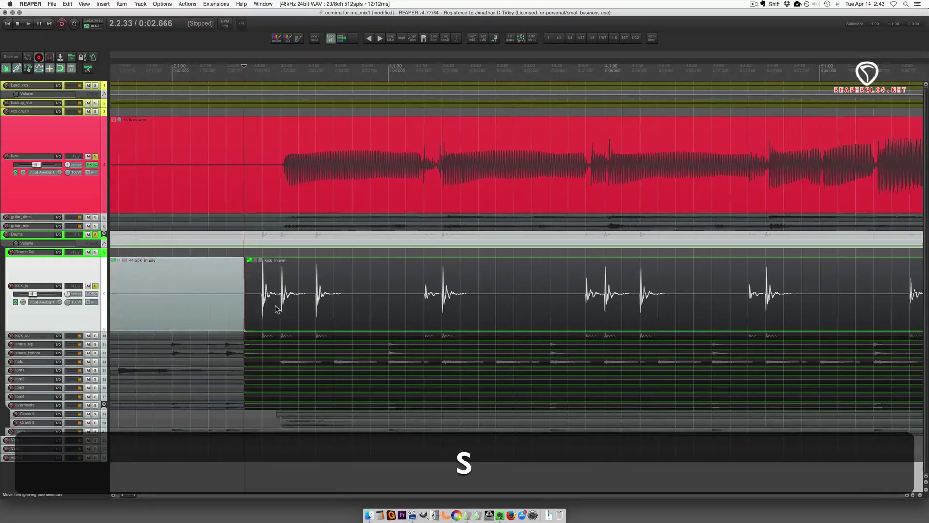
scroll(372, 310, left, 5)
scroll(369, 310, down, 4)
scroll(370, 310, right, 5)
click(577, 305)
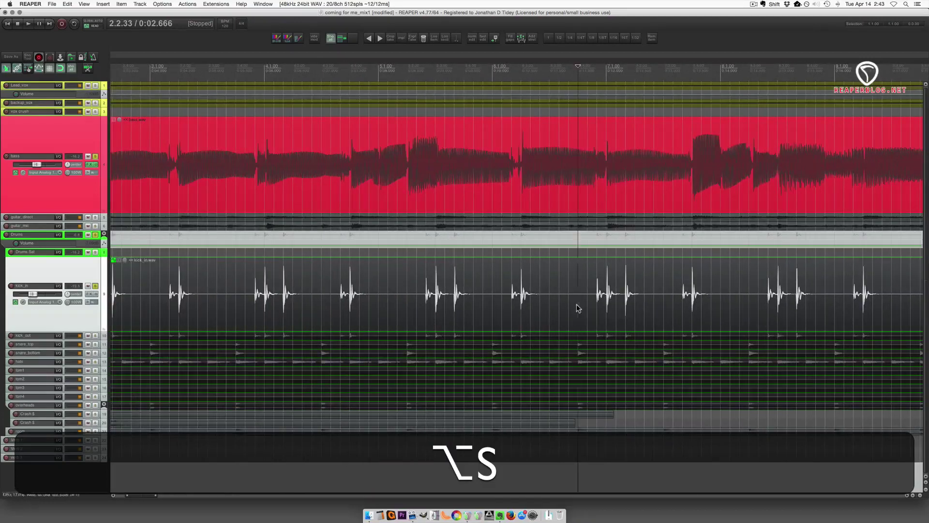
key(s)
scroll(483, 314, left, 5)
click(424, 306)
key(s)
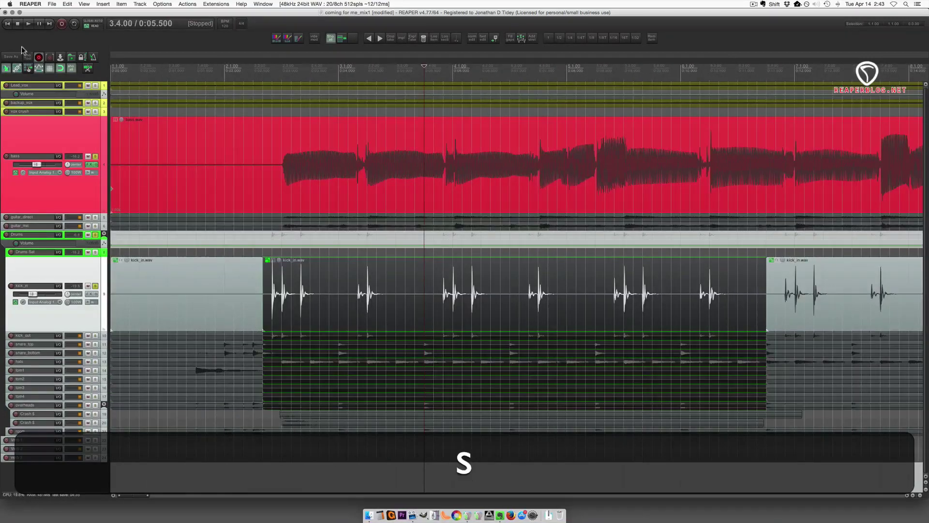
Dynamically split the kick_in section at transients, using the action to replace stretch markers in selected items and add to grouped items
click(521, 38)
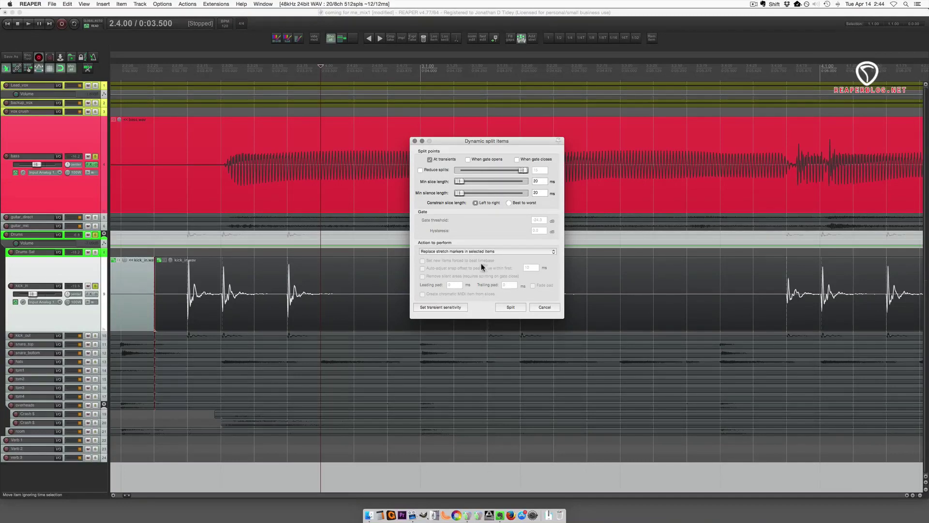
click(434, 252)
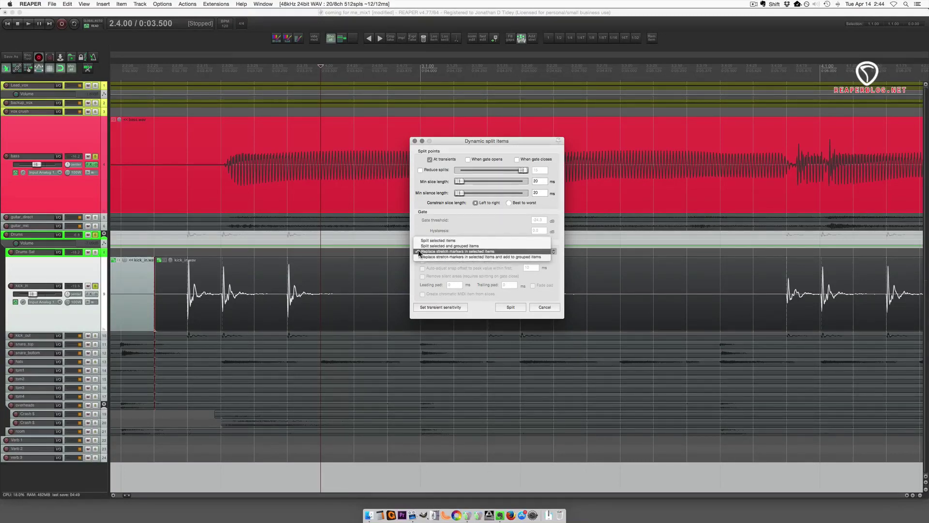
click(504, 255)
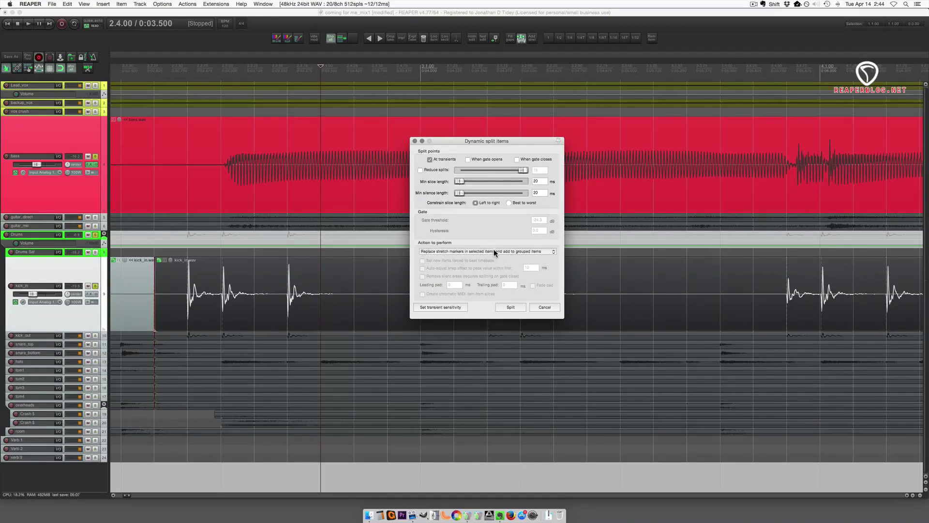
click(247, 303)
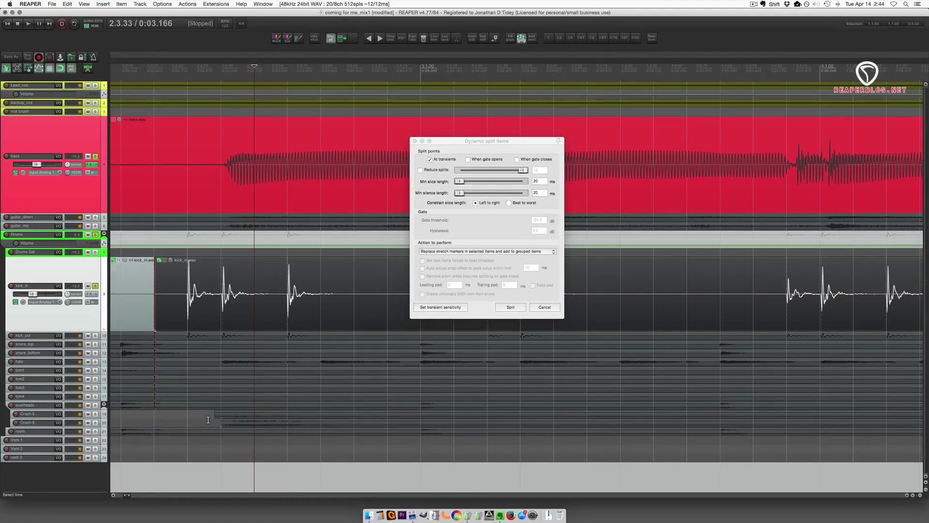
click(511, 307)
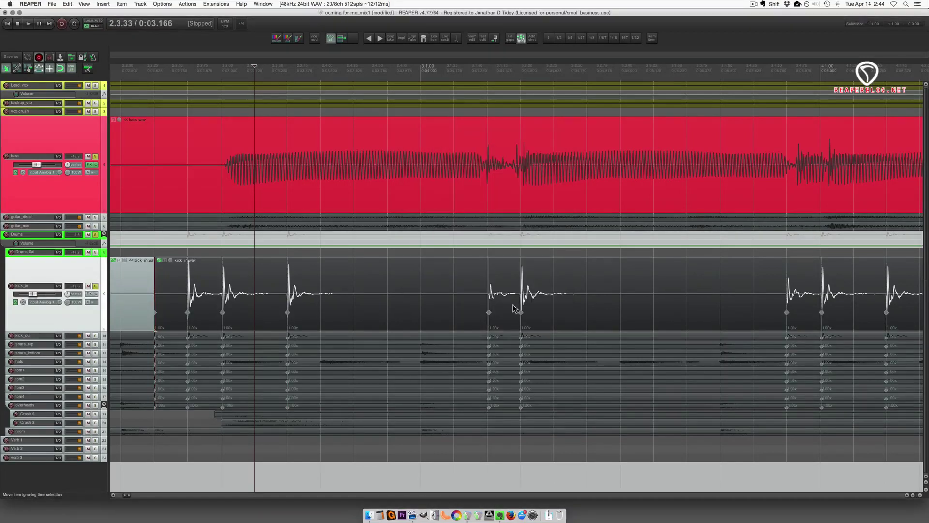
Select the drum section, unsolo the kick_in track, and move the second kick hit's stretch marker slightly earlier onto the nearest grid line
click(322, 335)
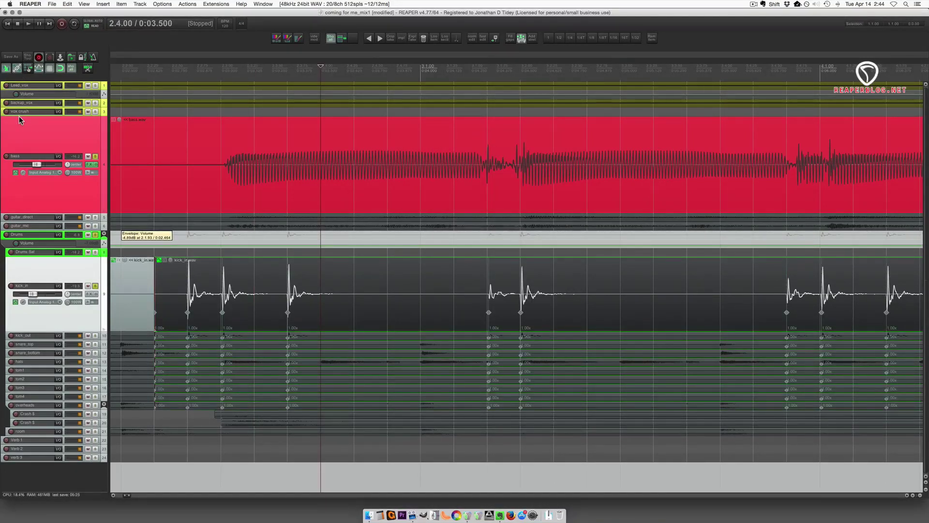
click(95, 286)
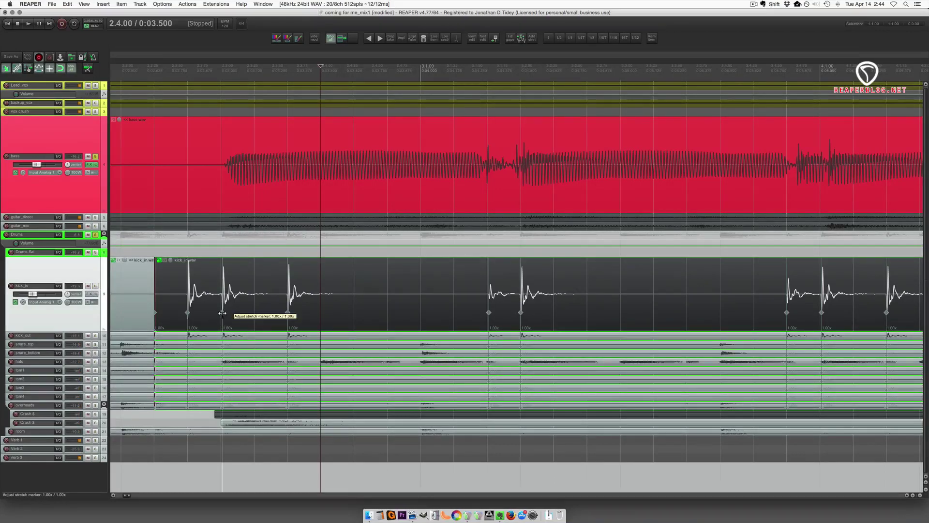
mouse_move(223, 313)
mouse_down()
mouse_move(242, 312)
mouse_move(221, 312)
mouse_up()
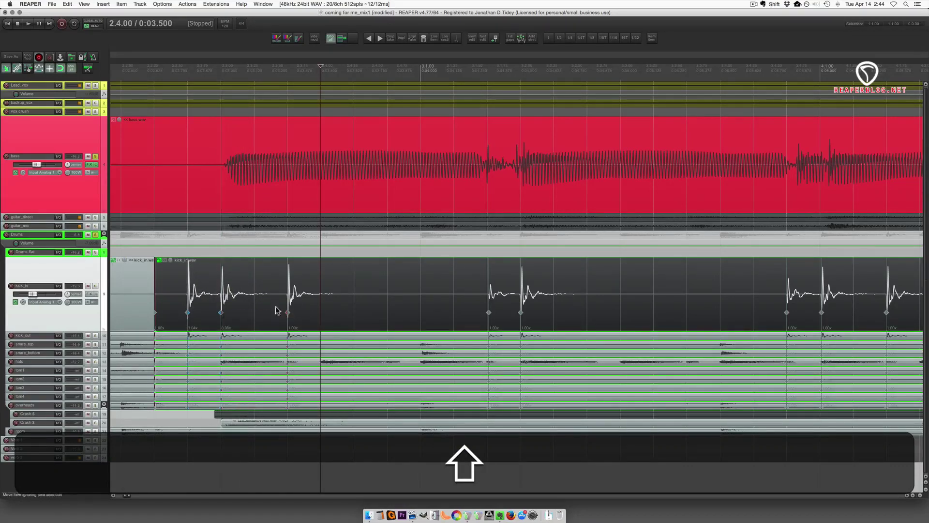